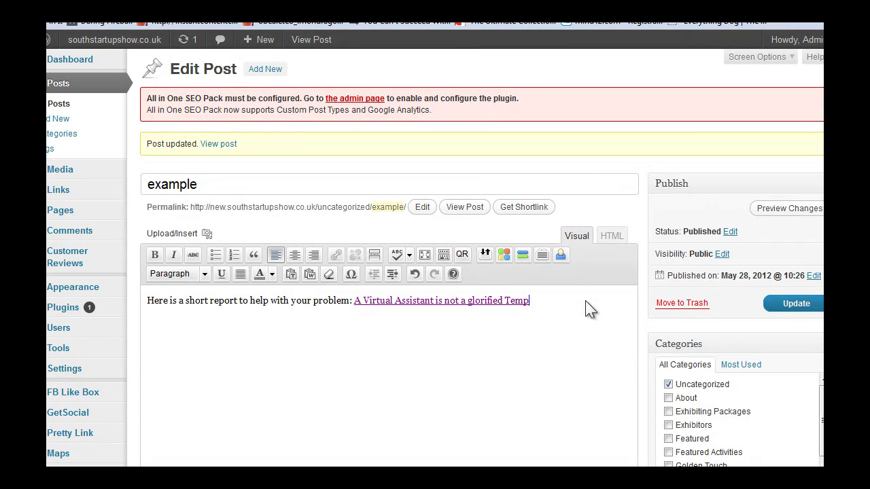
Upload send-button02.png from Windows Explorer into the post's media
{"action": "left_click", "coordinate": [207, 234]}
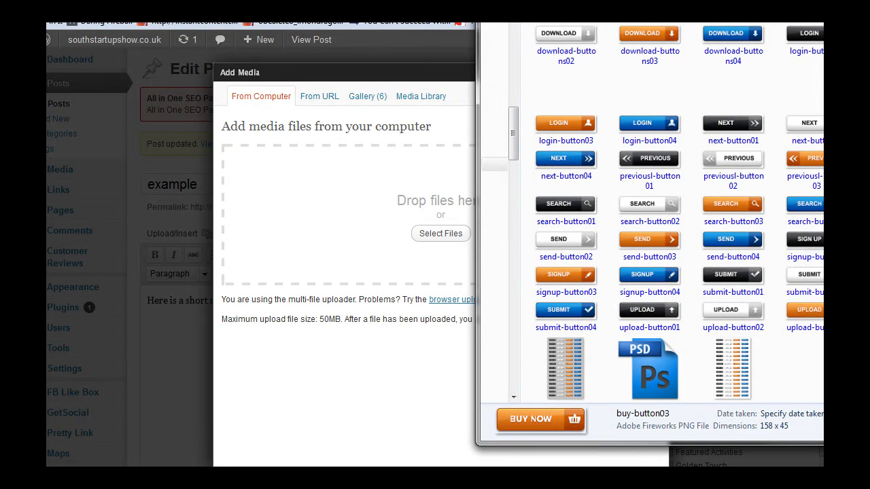
{"action": "left_click", "coordinate": [558, 242]}
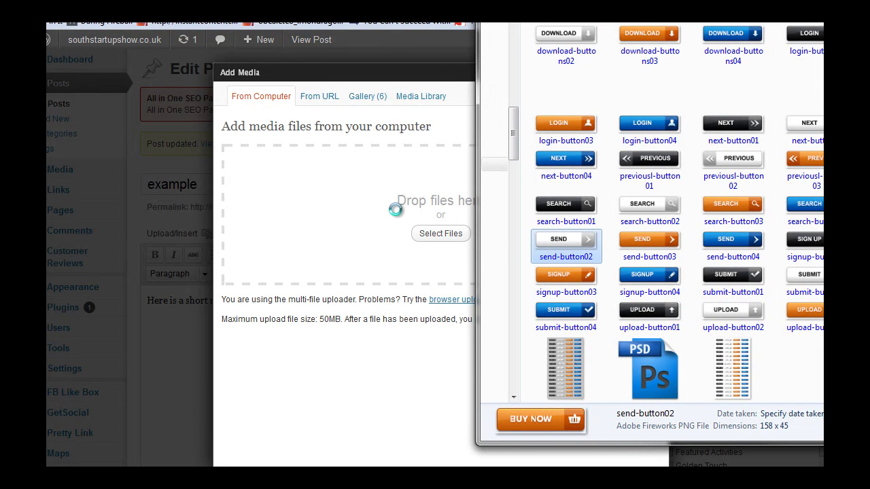
{"action": "left_click_drag", "start_coordinate": [555, 240], "coordinate": [452, 230]}
{"action": "left_click_drag", "start_coordinate": [611, 24], "coordinate": [777, 25]}
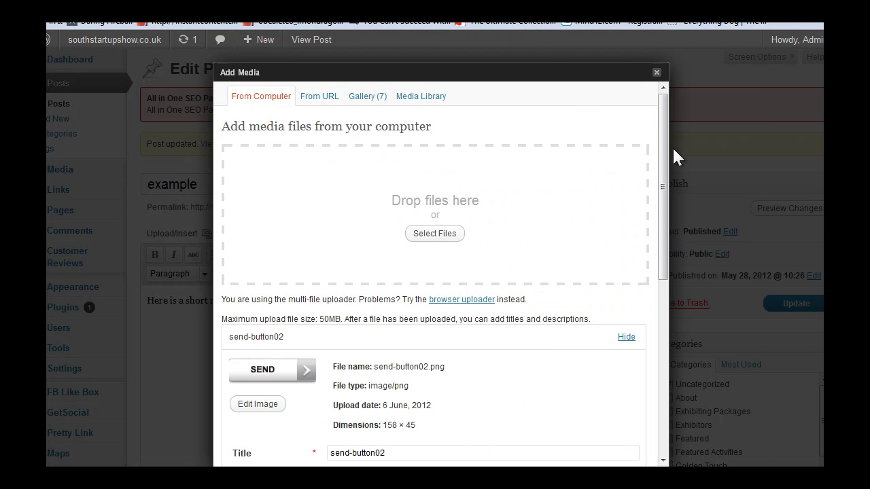
{"action": "left_click_drag", "start_coordinate": [665, 157], "coordinate": [664, 300]}
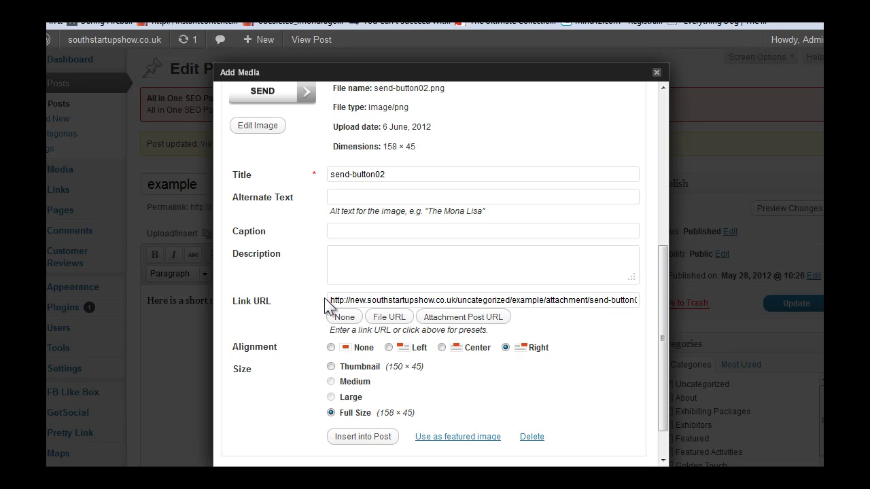
{"action": "left_click_drag", "start_coordinate": [331, 300], "coordinate": [644, 310]}
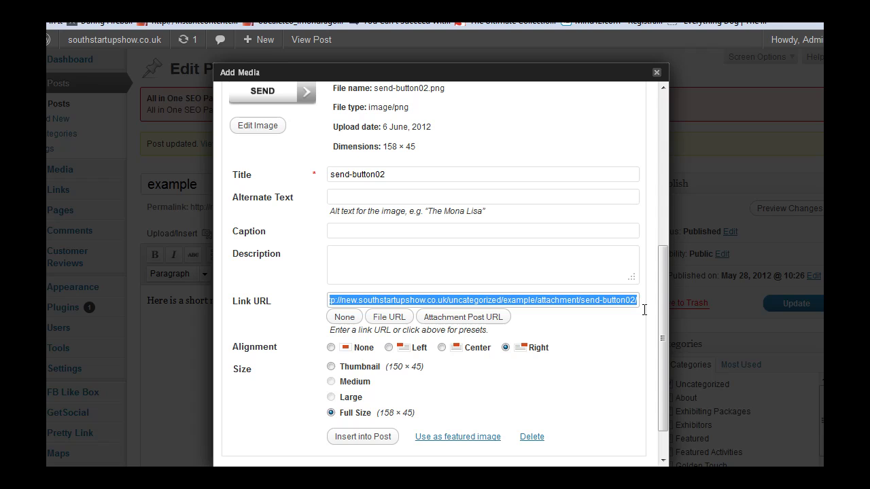
{"action": "type", "text": "http://google"}
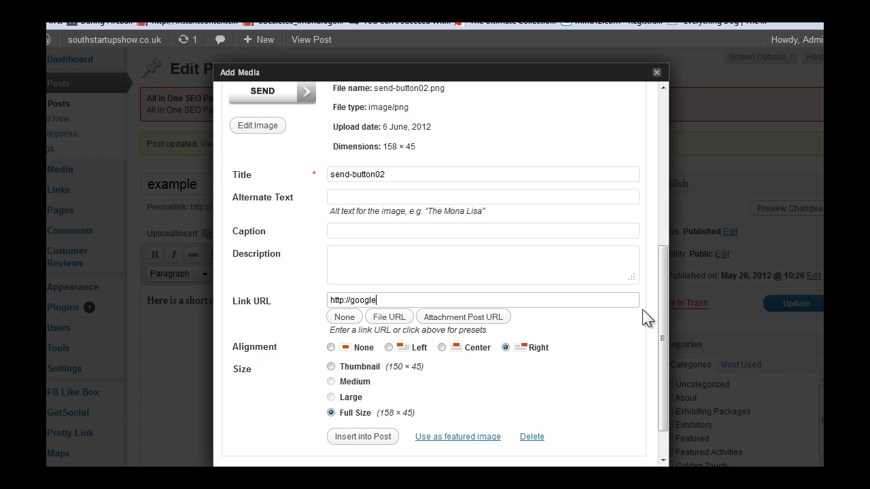
{"action": "type", "text": ".uk"}
{"action": "left_click", "coordinate": [346, 439]}
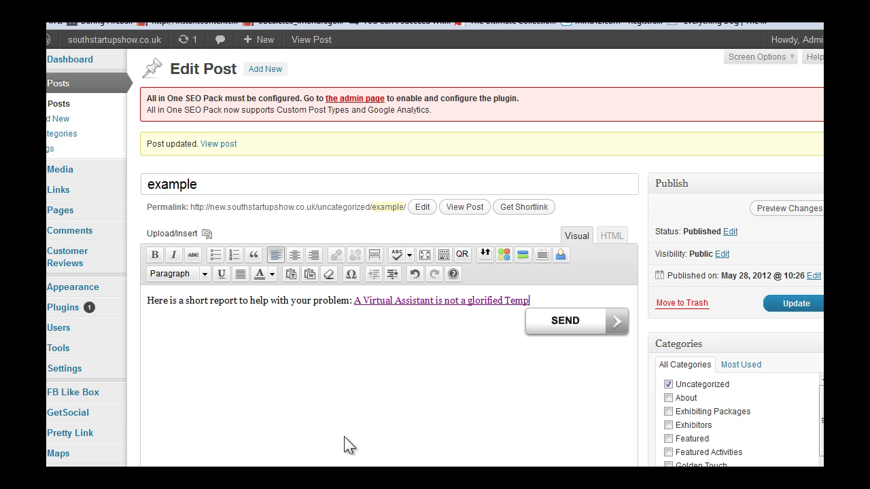
Update the post, check the SEND image's Google UK link live, then return to the editor
{"action": "left_click", "coordinate": [781, 304]}
{"action": "left_click", "coordinate": [464, 207]}
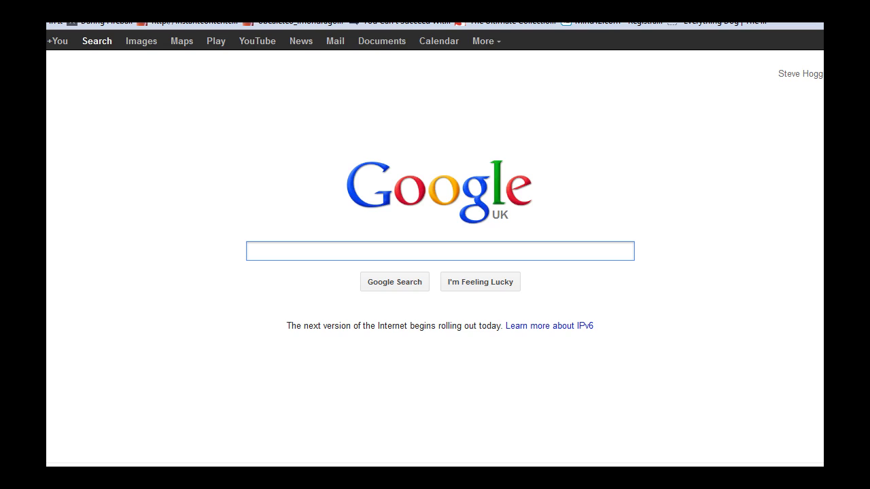
{"action": "key", "text": "alt+Left"}
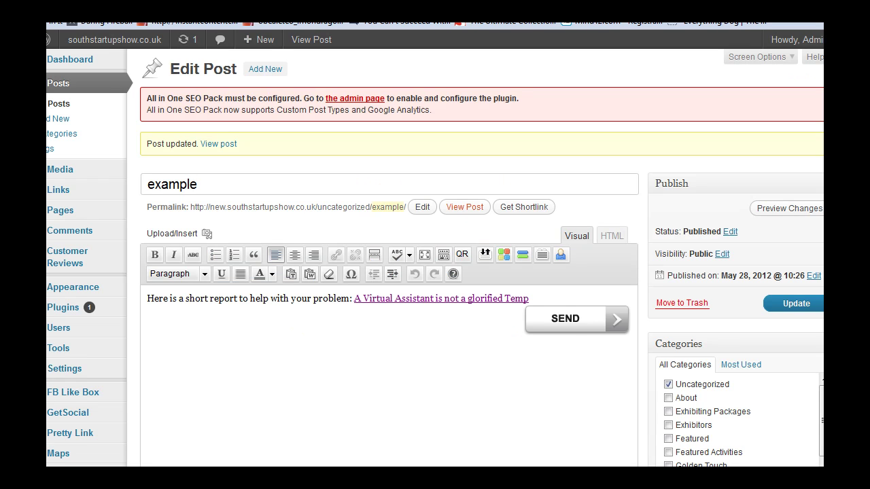
Remove the existing google.co.uk link from the SEND image
{"action": "left_click", "coordinate": [567, 323]}
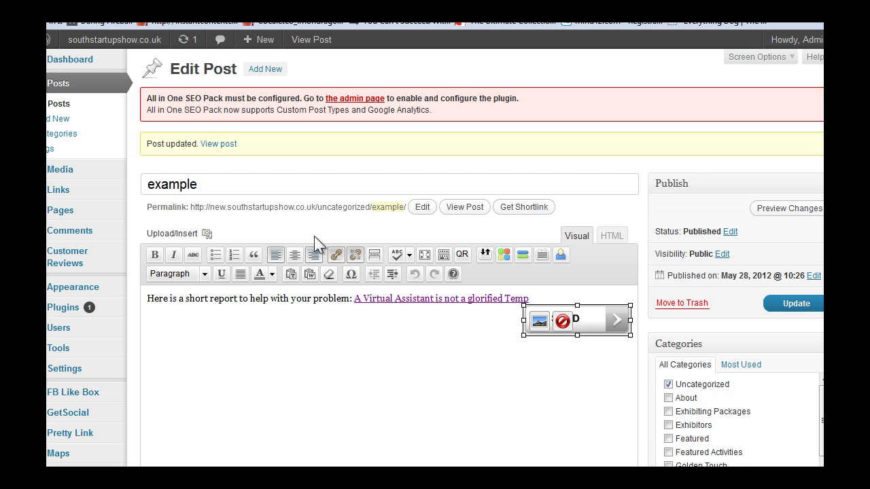
{"action": "left_click", "coordinate": [335, 253]}
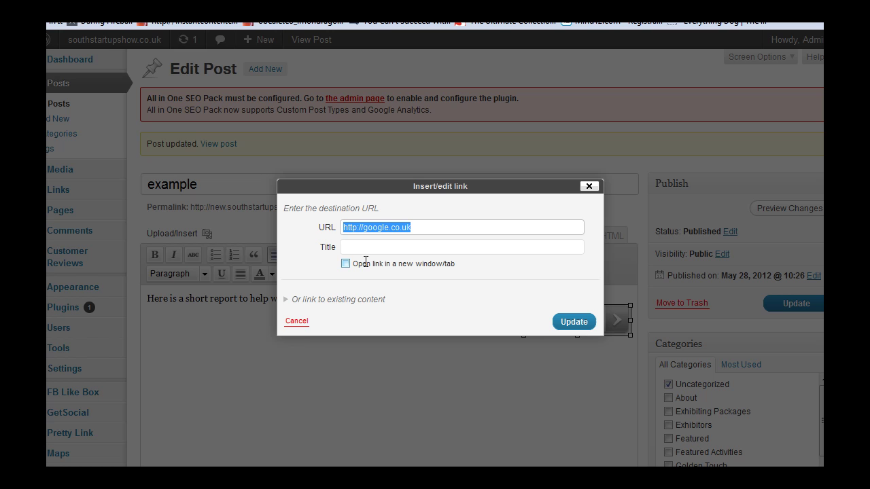
{"action": "left_click", "coordinate": [429, 227]}
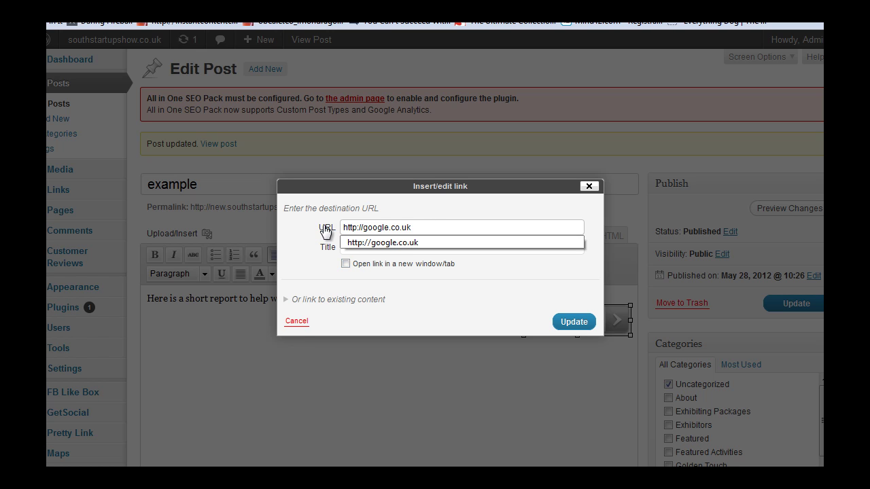
{"action": "left_click_drag", "start_coordinate": [343, 227], "coordinate": [460, 237]}
{"action": "key", "text": "BackSpace"}
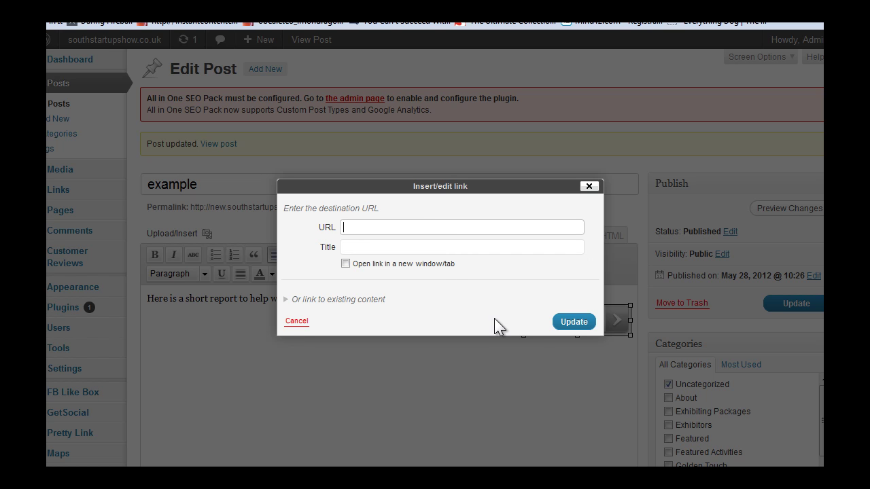
{"action": "left_click", "coordinate": [563, 323]}
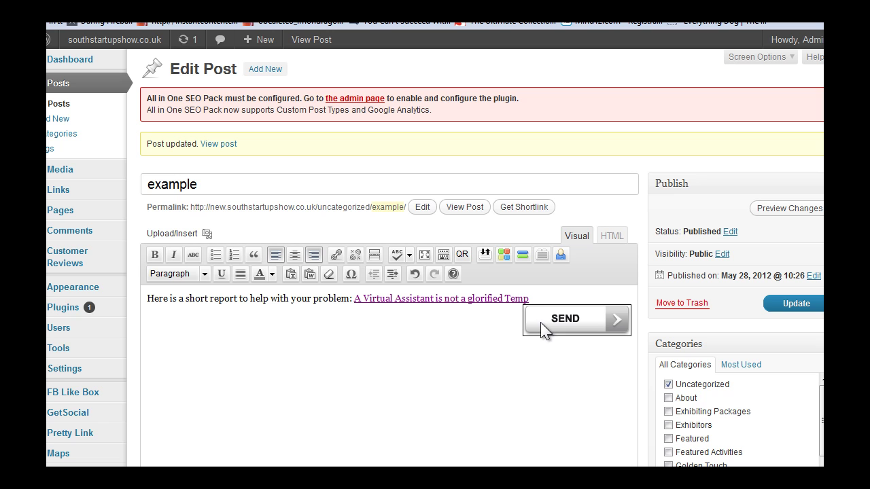
{"action": "left_click", "coordinate": [334, 255]}
{"action": "left_click", "coordinate": [374, 227]}
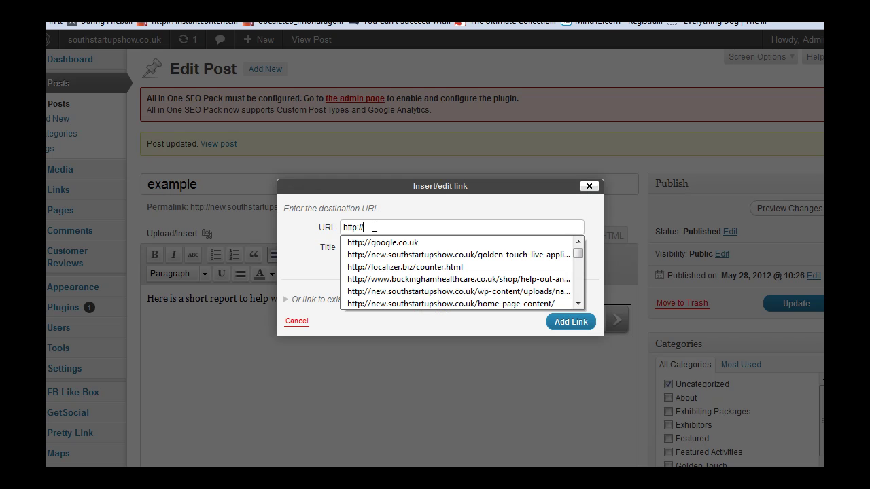
{"action": "type", "text": "loc"}
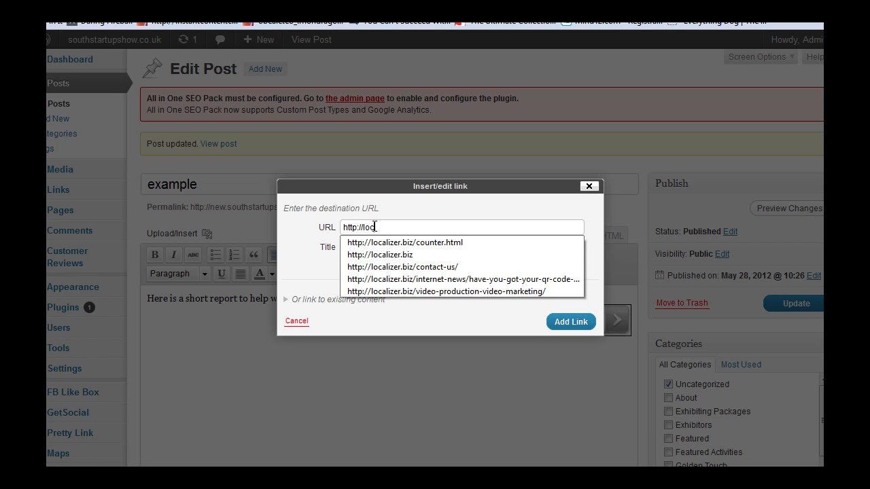
{"action": "left_click", "coordinate": [374, 250]}
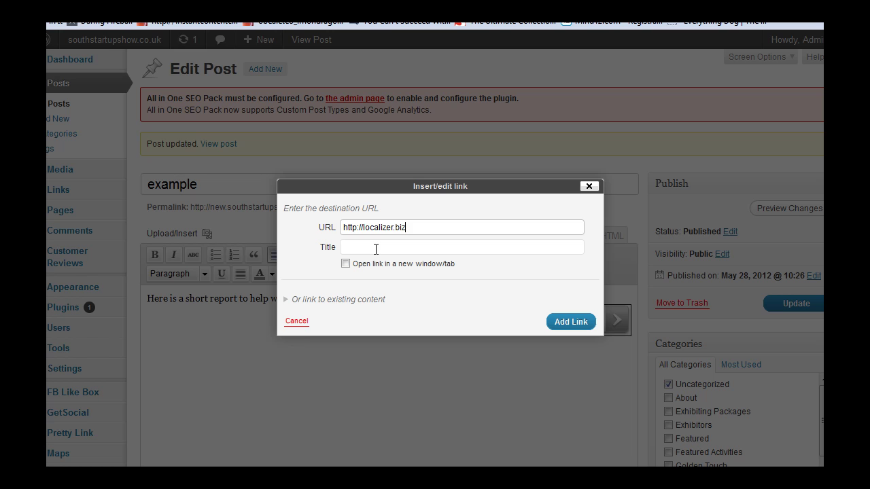
{"action": "left_click", "coordinate": [346, 264]}
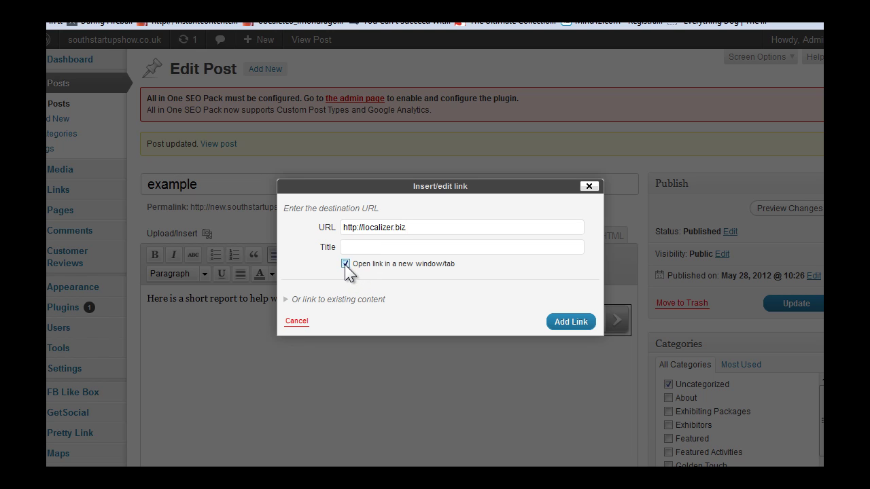
{"action": "left_click", "coordinate": [579, 324]}
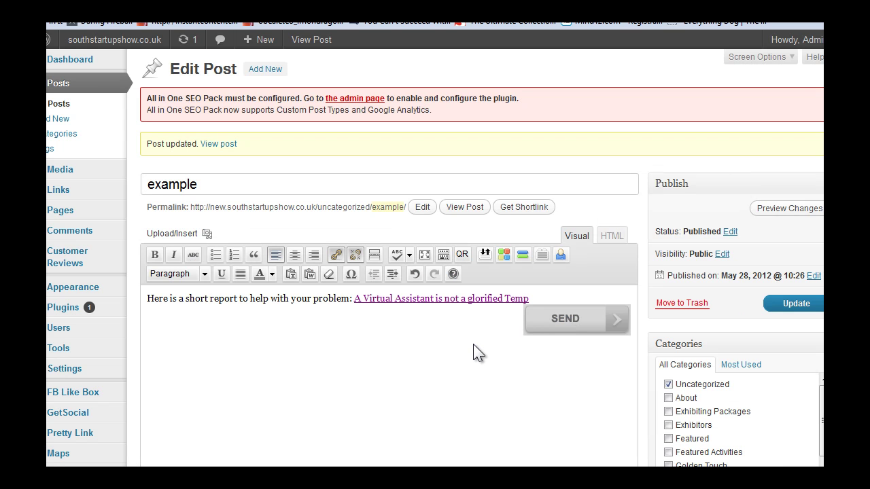
Update the post with the localizer.biz link, view it live, then return to the editor
{"action": "left_click", "coordinate": [782, 304]}
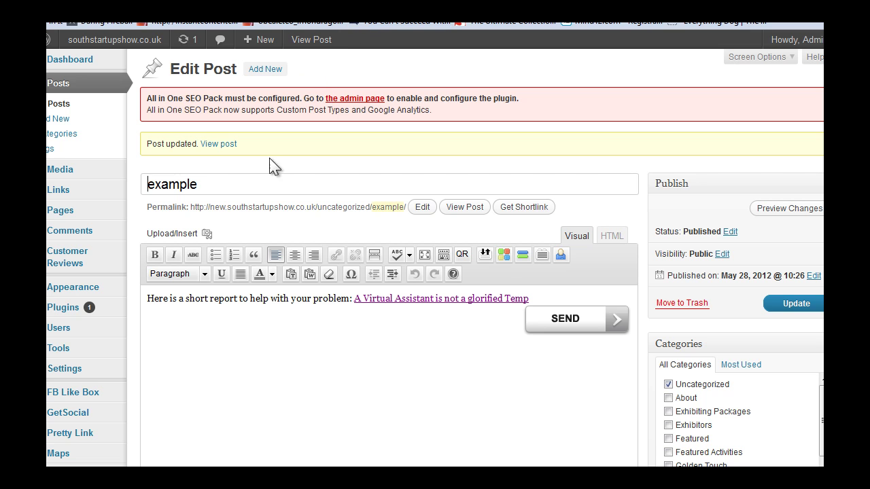
{"action": "left_click", "coordinate": [227, 148]}
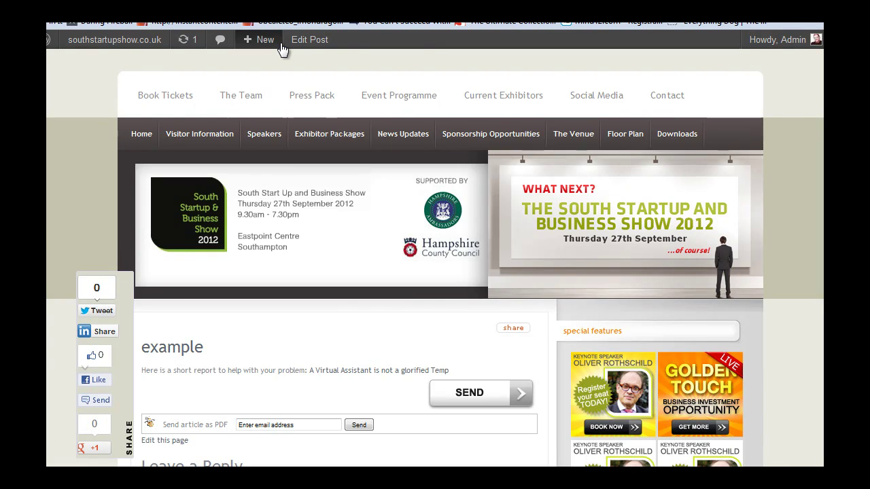
{"action": "key", "text": "alt+Left"}
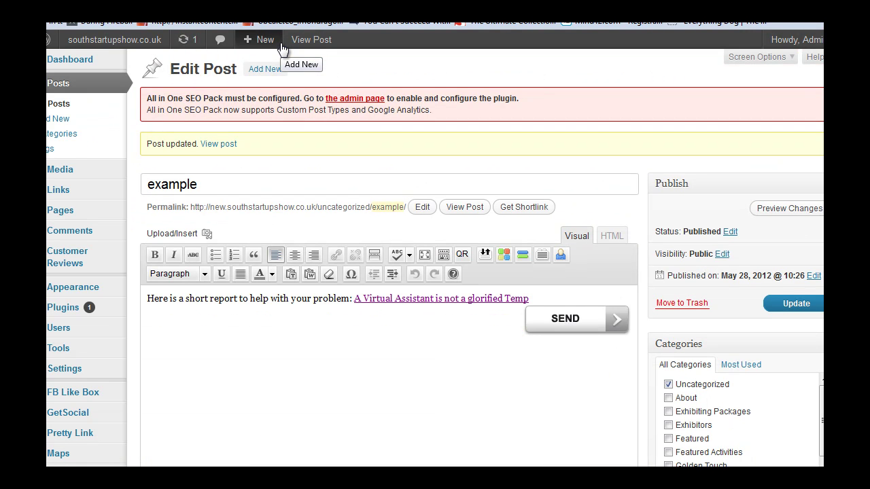
Empty the localizer.biz Link URL in the SEND image's settings and apply the change
{"action": "left_click", "coordinate": [564, 323]}
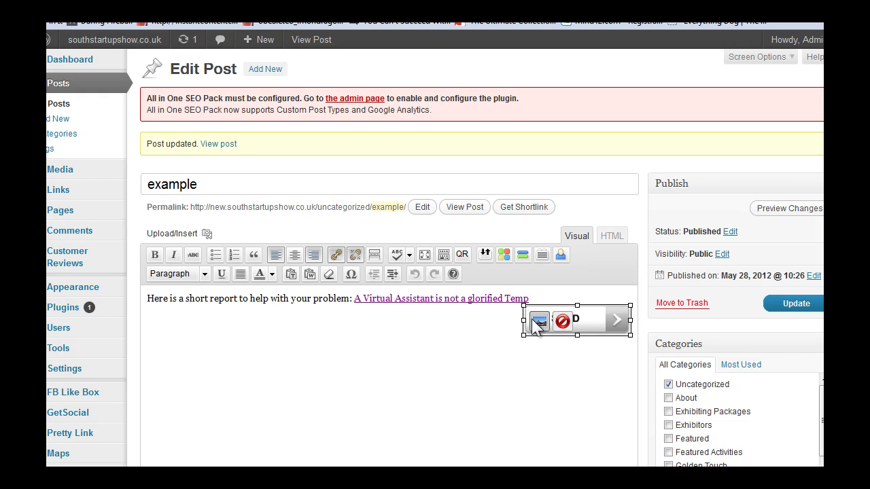
{"action": "left_click", "coordinate": [540, 322]}
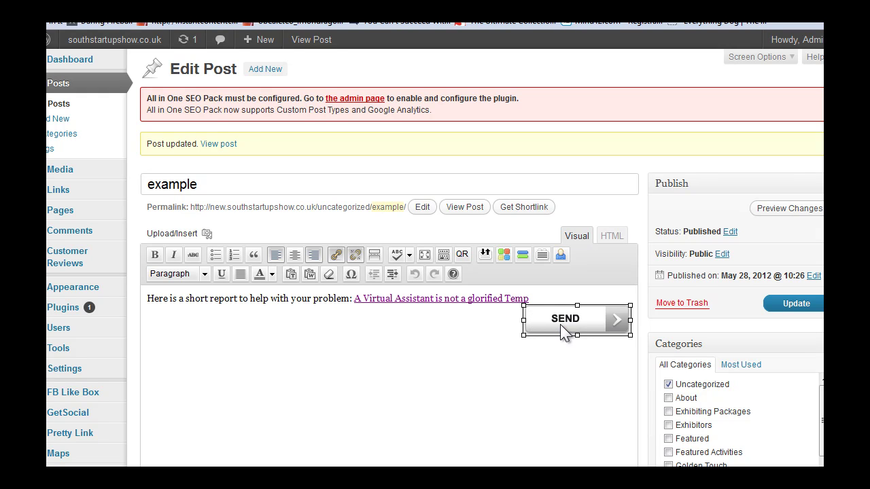
{"action": "left_click", "coordinate": [539, 321]}
{"action": "left_click", "coordinate": [539, 321]}
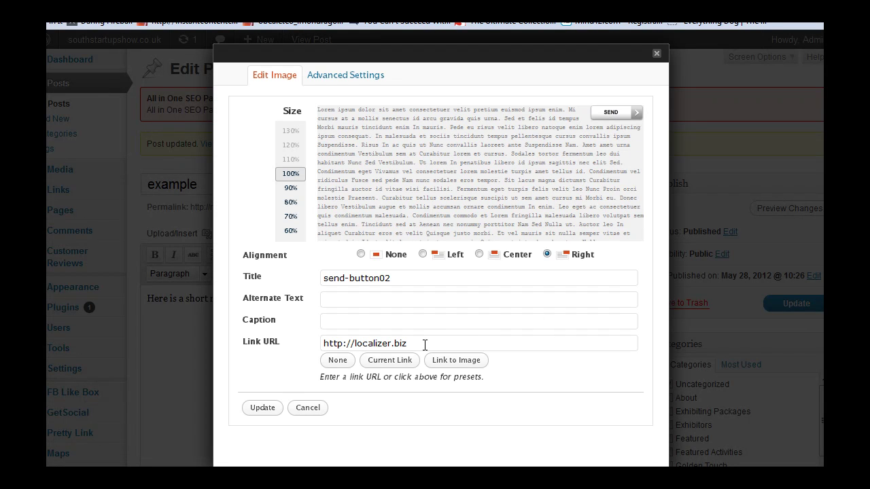
{"action": "left_click_drag", "start_coordinate": [416, 344], "coordinate": [358, 342]}
{"action": "key", "text": "BackSpace"}
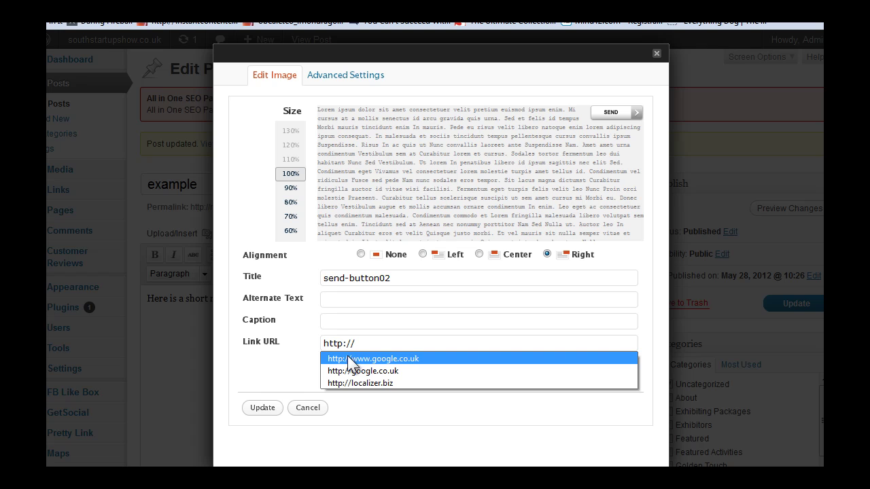
{"action": "left_click_drag", "start_coordinate": [363, 342], "coordinate": [310, 340]}
{"action": "key", "text": "BackSpace"}
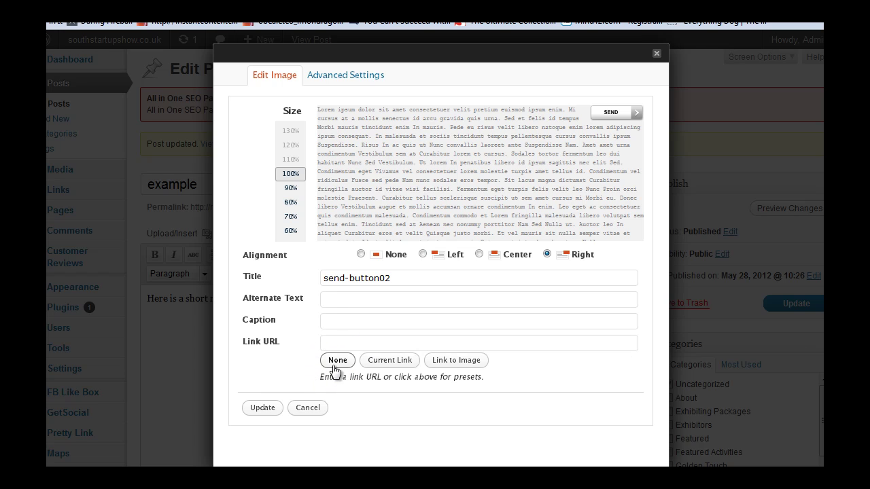
{"action": "left_click", "coordinate": [262, 408]}
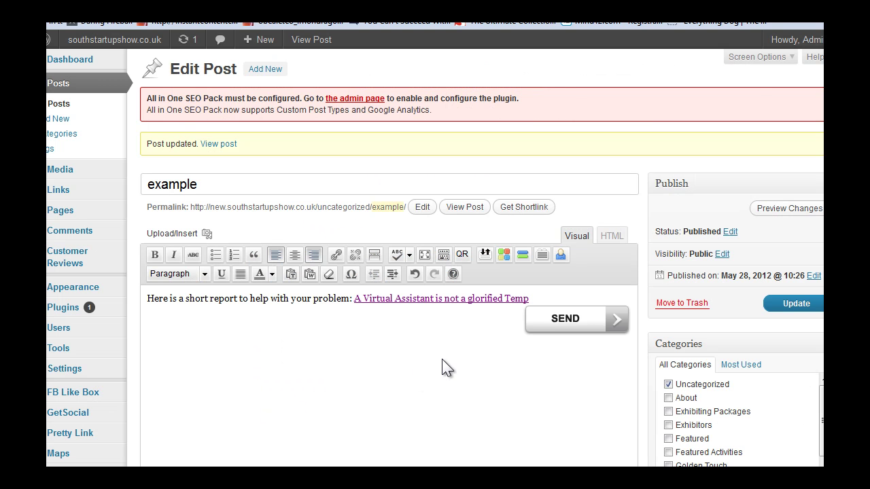
{"action": "double_click", "coordinate": [544, 324]}
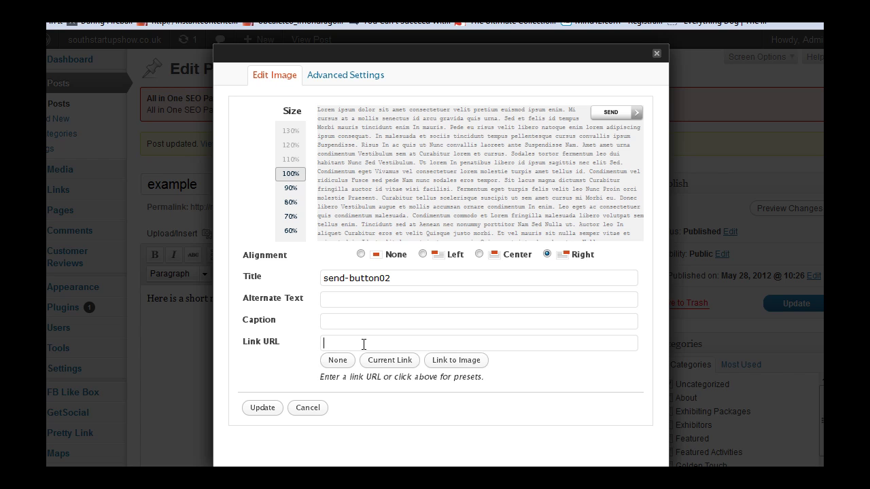
{"action": "type", "text": "ht"}
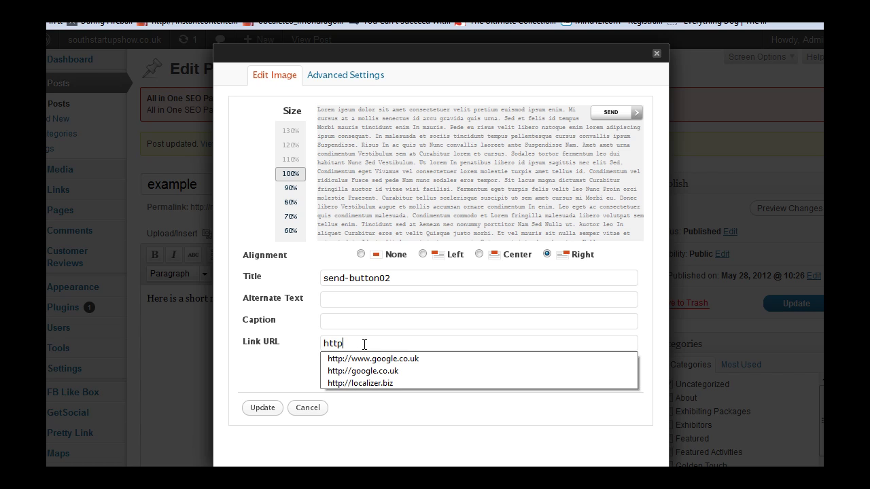
{"action": "type", "text": "tp"}
{"action": "left_click", "coordinate": [369, 371]}
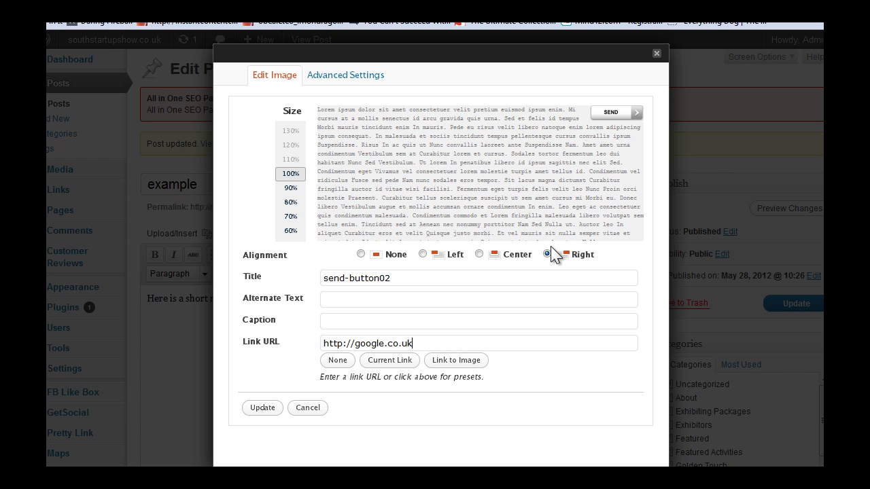
{"action": "left_click", "coordinate": [422, 255]}
{"action": "left_click", "coordinate": [480, 254]}
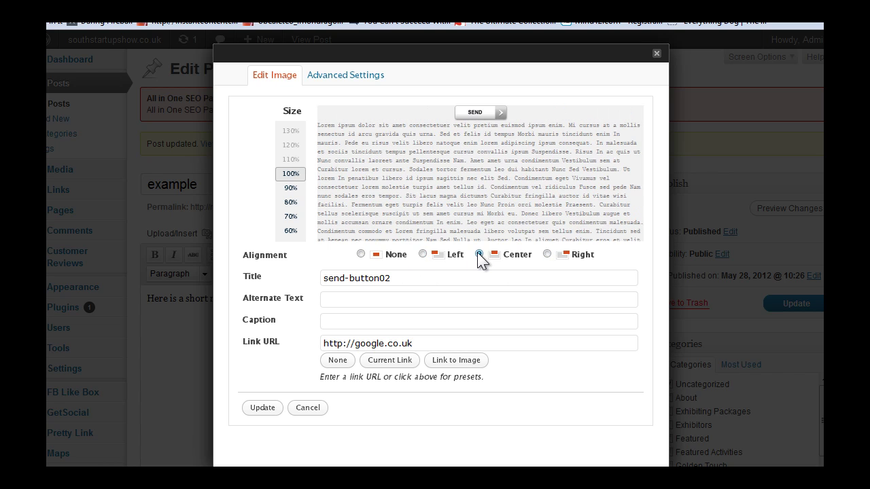
{"action": "left_click", "coordinate": [290, 188]}
{"action": "left_click", "coordinate": [290, 201]}
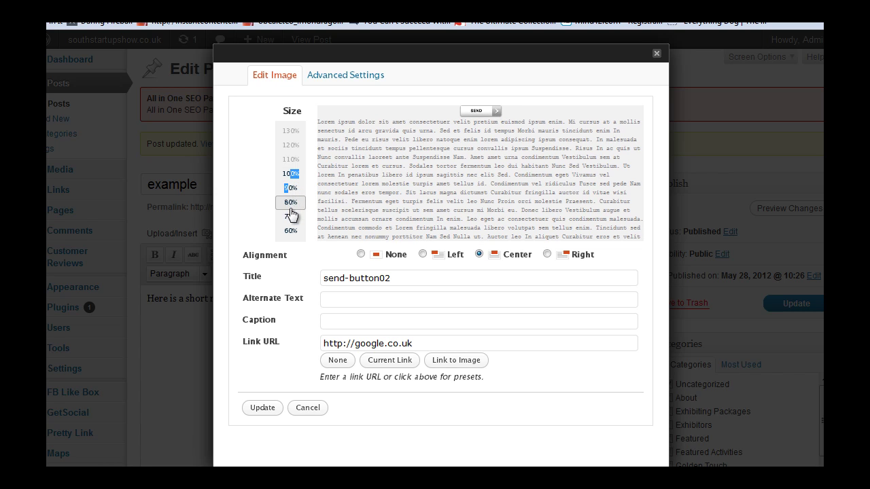
{"action": "left_click", "coordinate": [291, 217]}
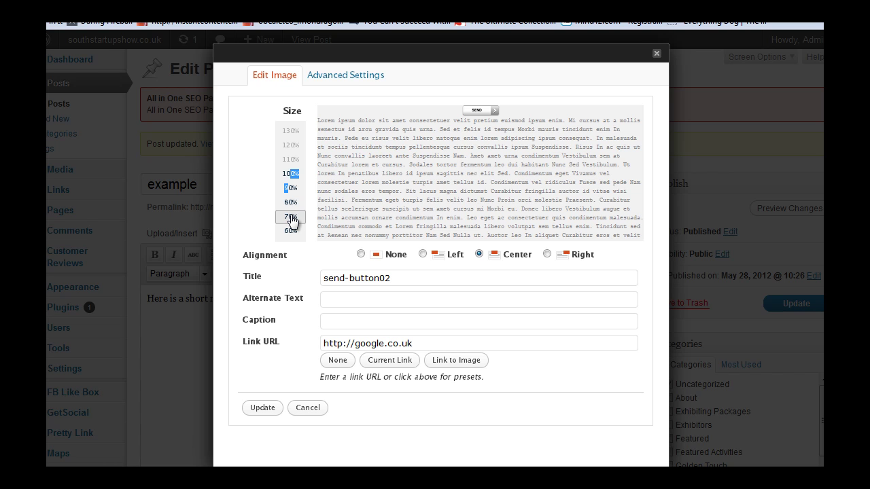
{"action": "left_click", "coordinate": [292, 219]}
{"action": "left_click", "coordinate": [423, 253]}
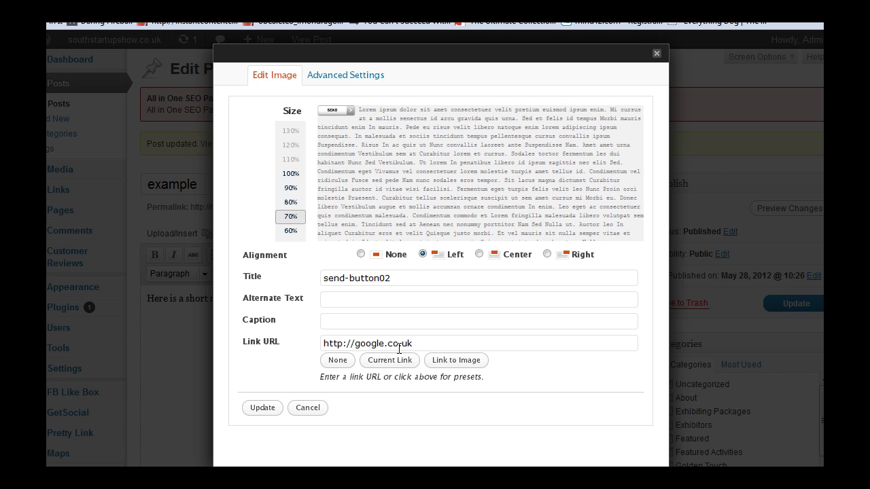
{"action": "left_click", "coordinate": [262, 409]}
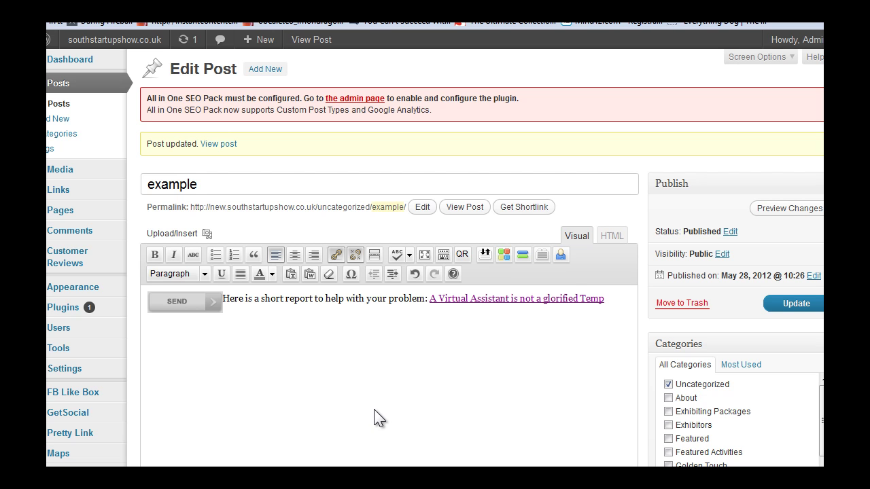
Update the post, test the SEND image's Google UK link live, and return to the editor
{"action": "left_click", "coordinate": [775, 307]}
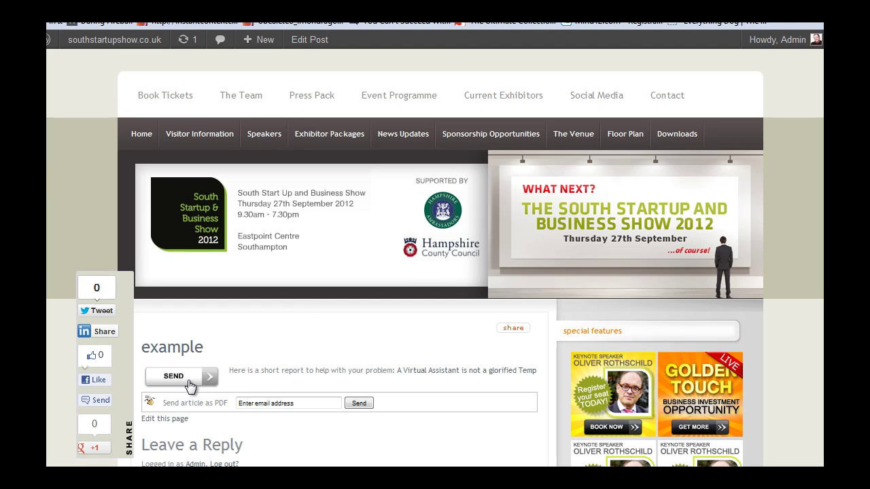
{"action": "key", "text": "ctrl+Tab"}
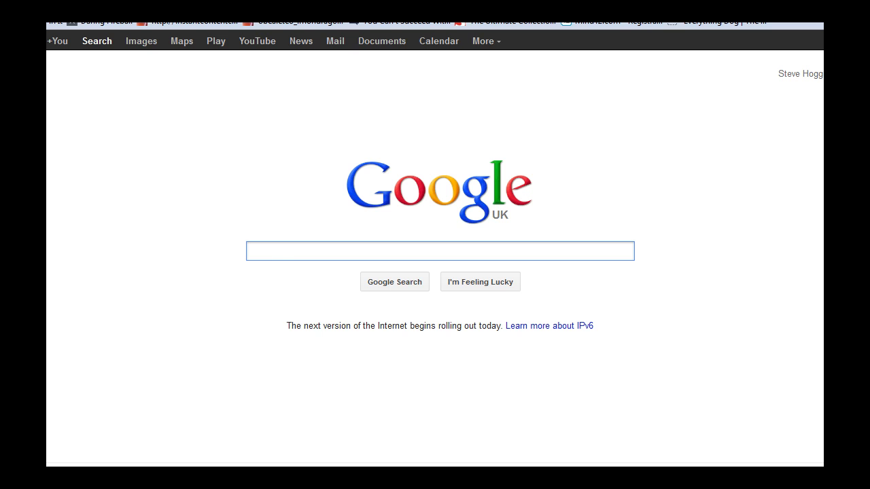
{"action": "key", "text": "ctrl+Tab"}
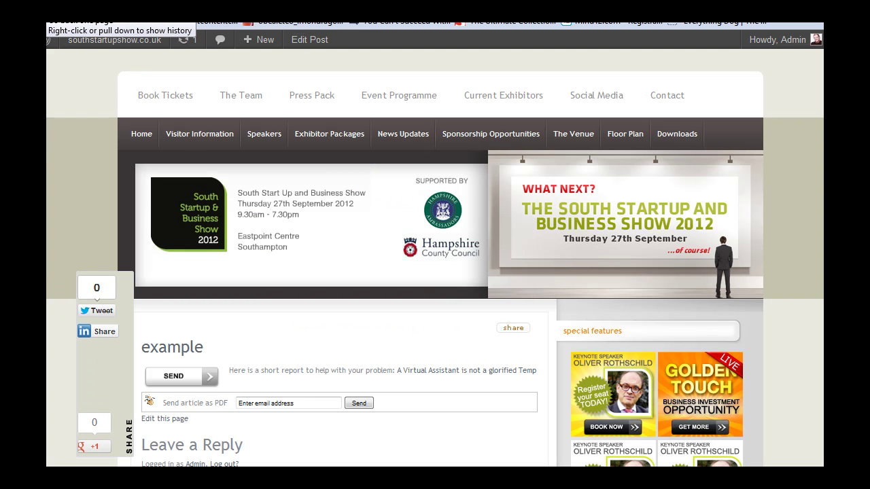
{"action": "key", "text": "ctrl+Tab"}
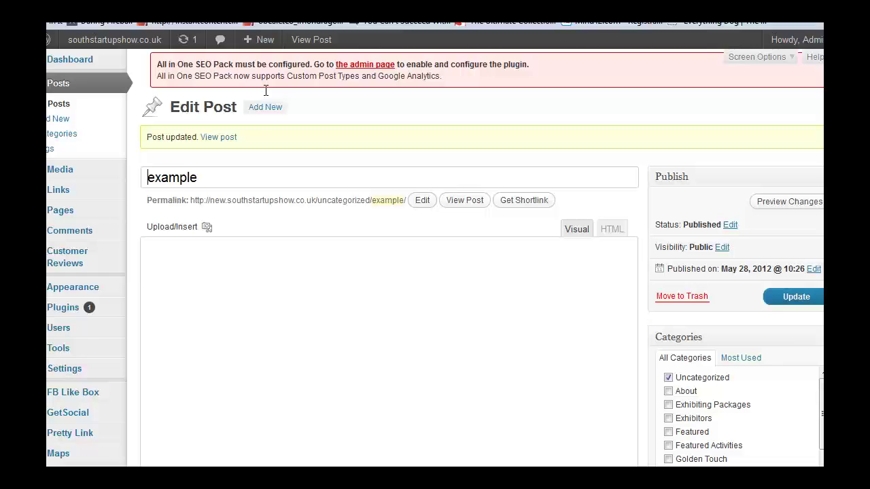